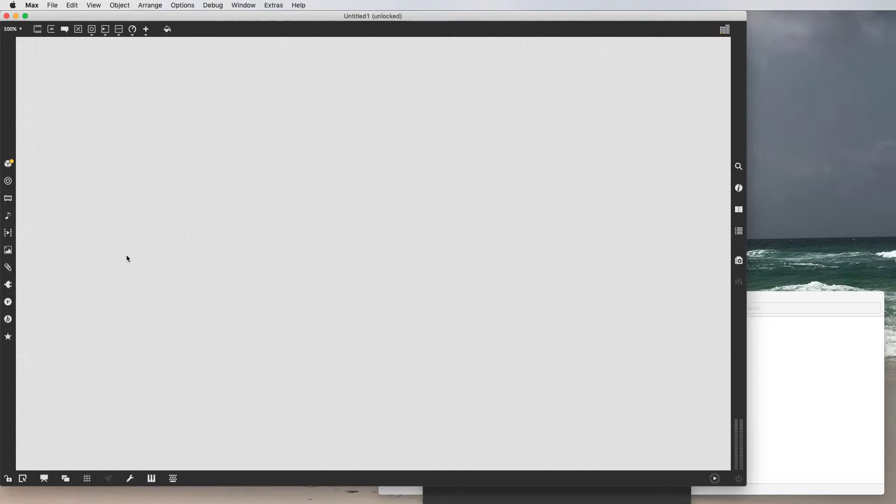
# Set the signal vector size to 128 in the Audio Status window and close it.
pyautogui.click(180, 4)
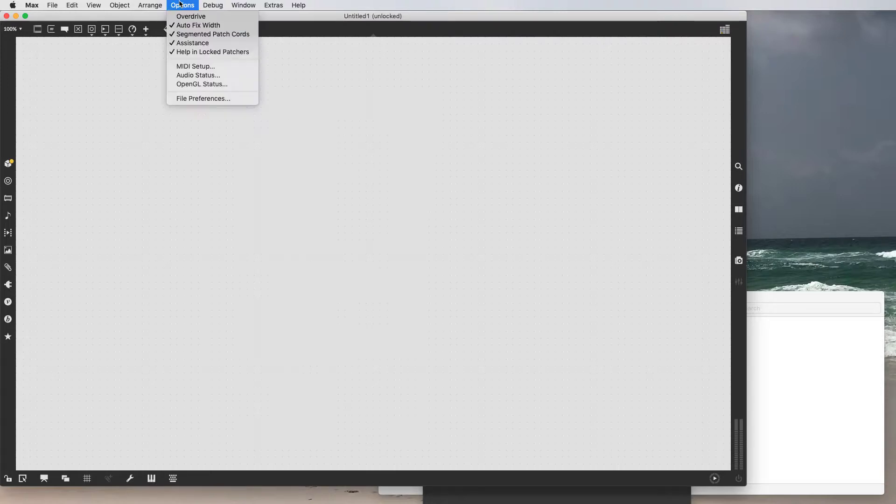
pyautogui.click(202, 75)
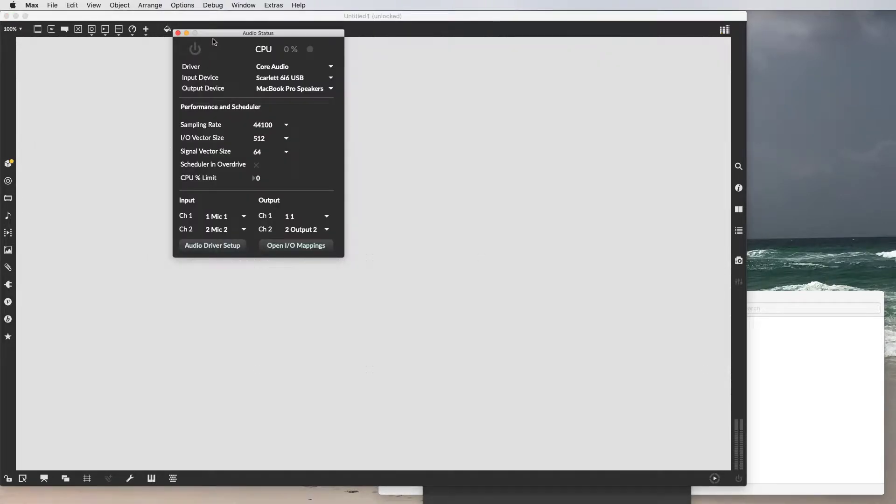
pyautogui.moveTo(216, 32); pyautogui.dragTo(267, 34)
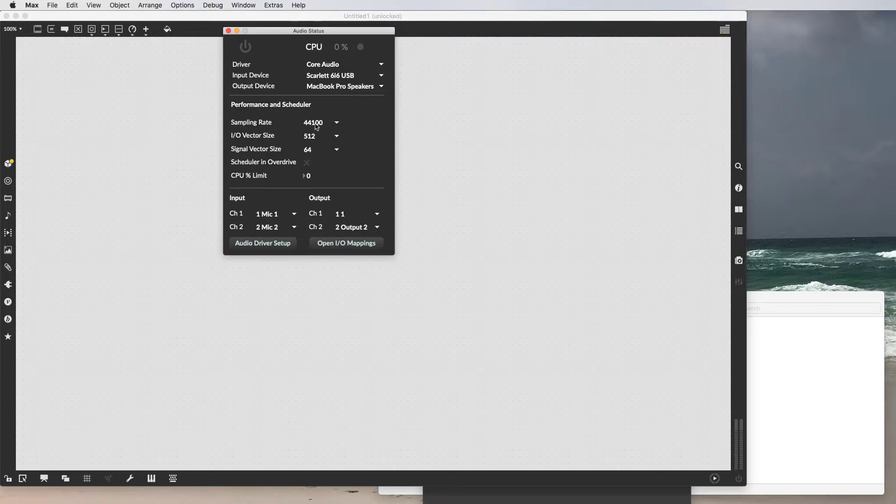
pyautogui.click(337, 137)
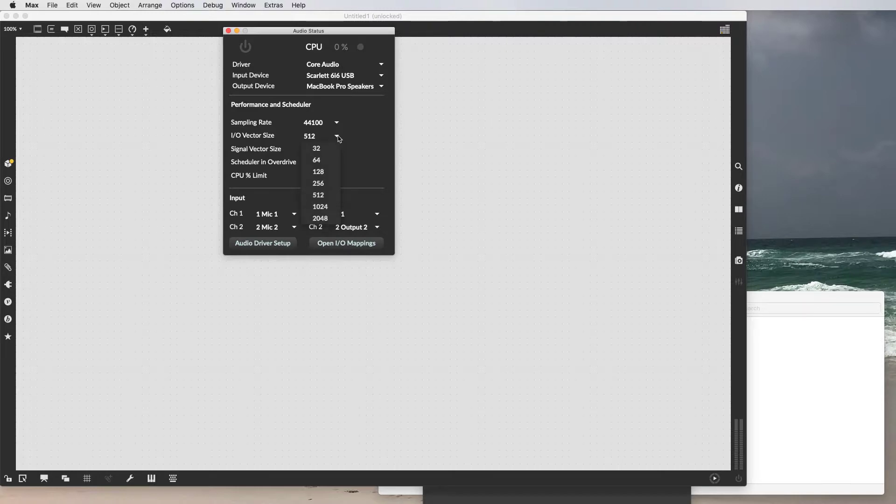
pyautogui.click(348, 136)
pyautogui.click(336, 150)
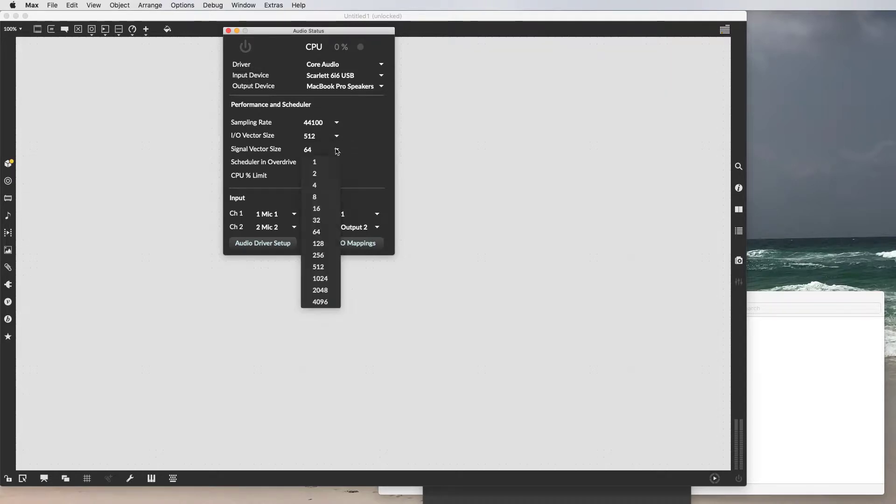
pyautogui.click(322, 245)
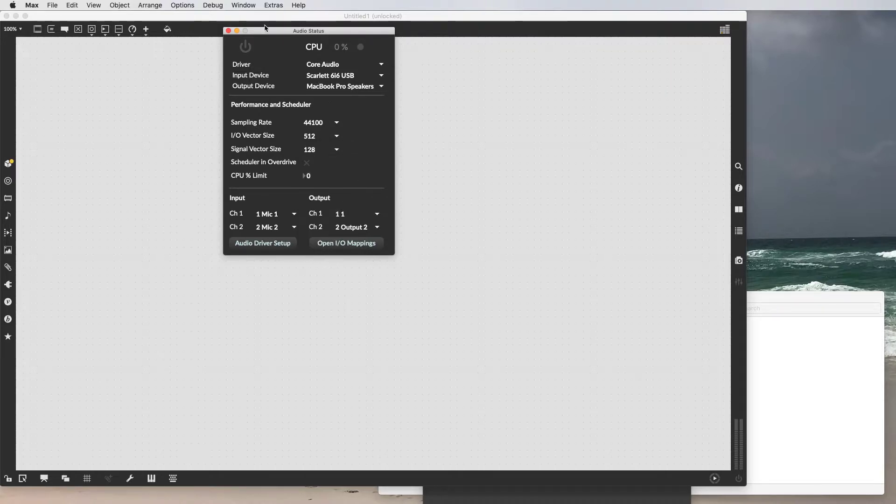
pyautogui.moveTo(266, 34); pyautogui.dragTo(484, 42)
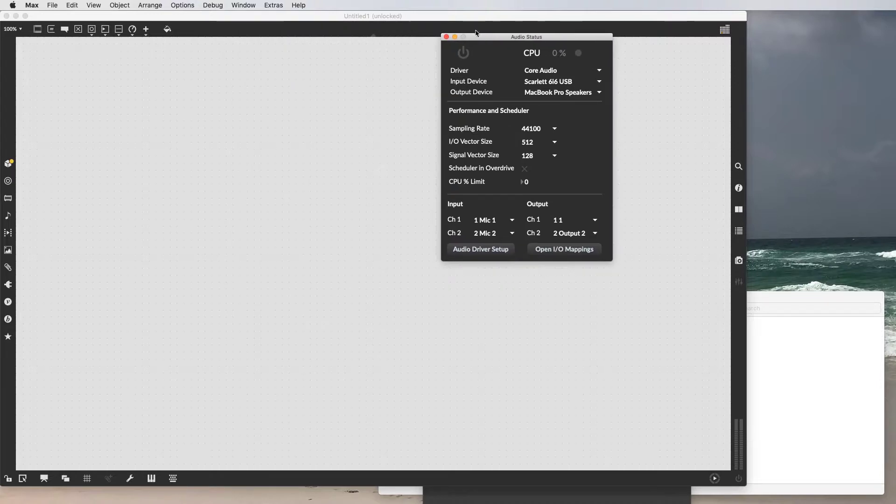
pyautogui.click(446, 36)
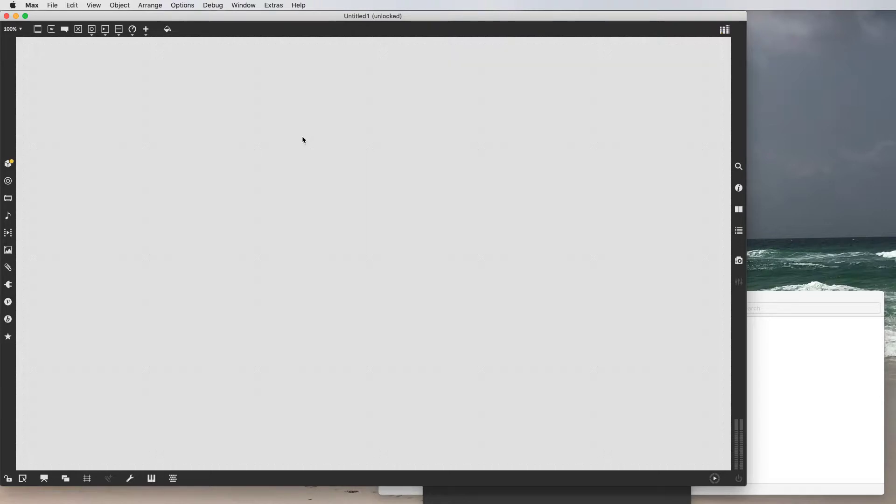
# Reopen the Audio Status window, switch audio on and back off, and close the window.
pyautogui.click(181, 5)
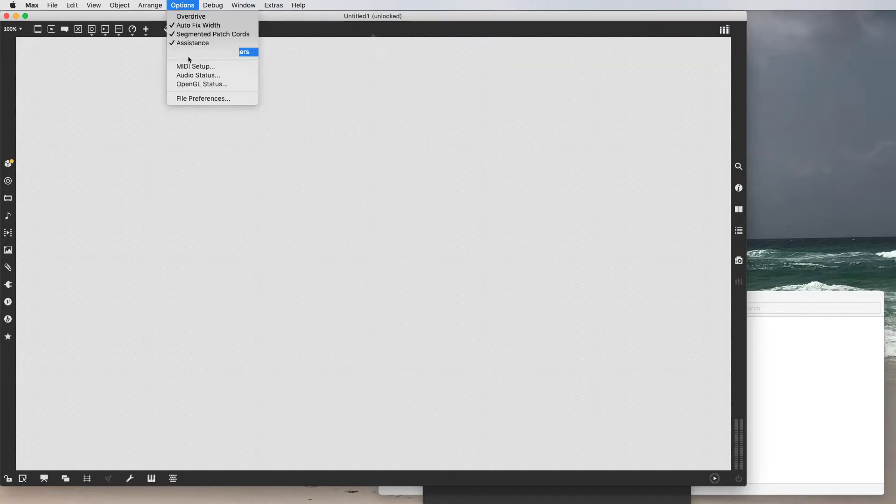
pyautogui.click(197, 76)
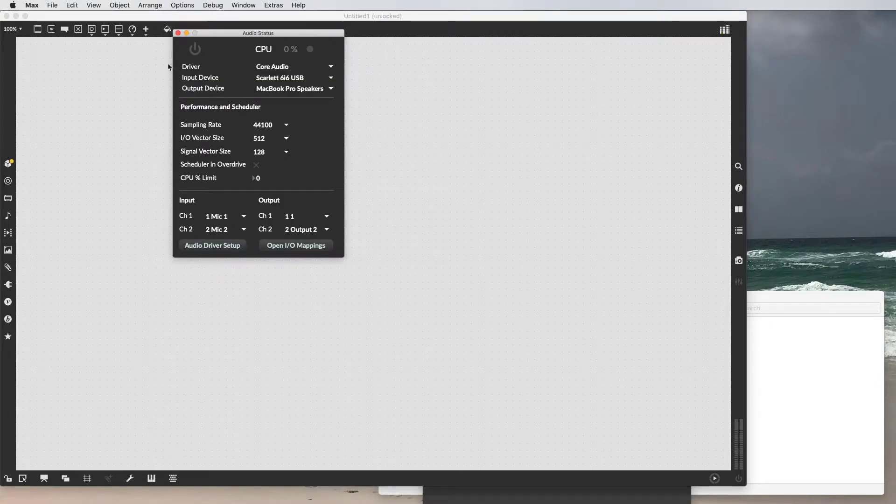
pyautogui.click(196, 50)
pyautogui.click(196, 49)
pyautogui.moveTo(204, 35); pyautogui.dragTo(408, 60)
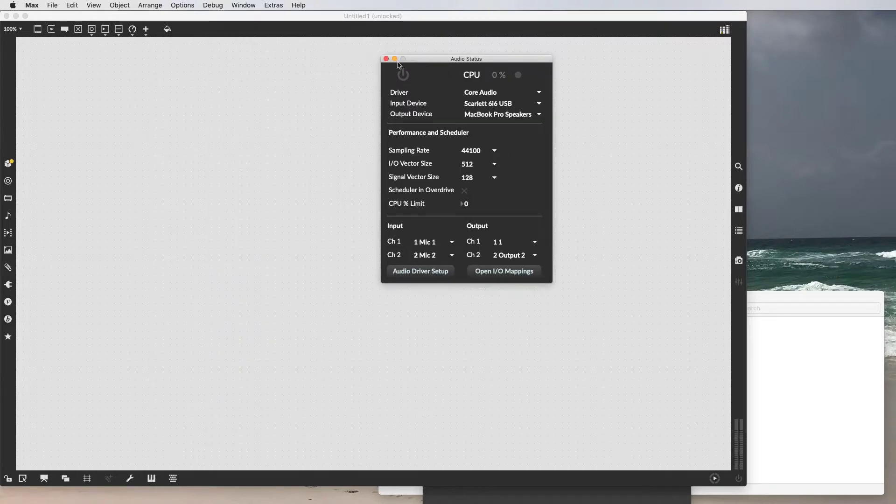
pyautogui.click(383, 58)
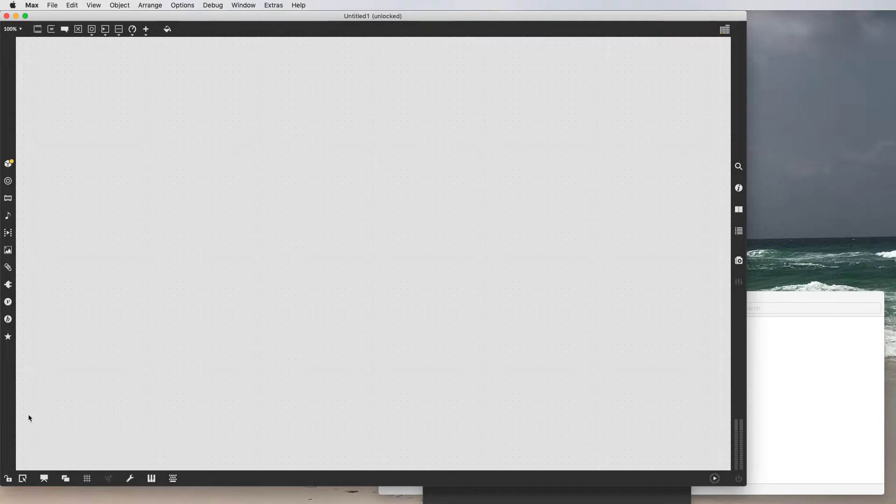
# Lock and unlock the patcher, and add an ezdac~ object in its lower part.
pyautogui.click(7, 478)
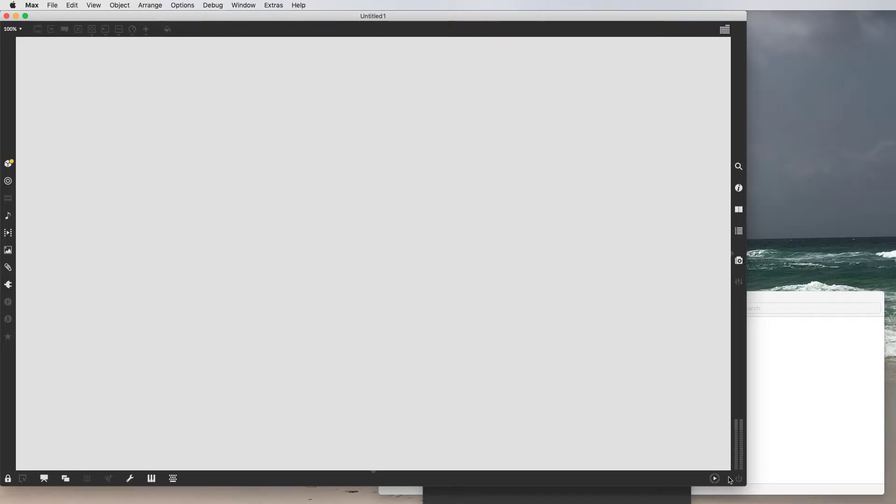
pyautogui.click(8, 478)
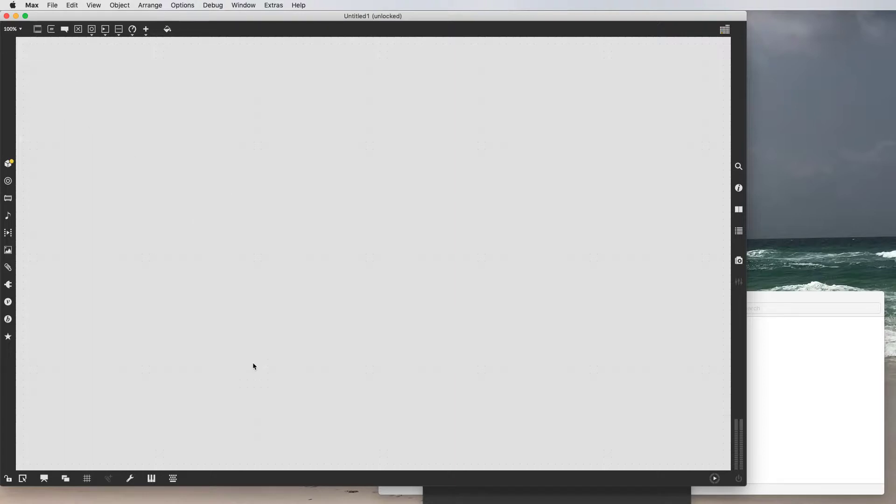
pyautogui.write('n')
pyautogui.write('ez')
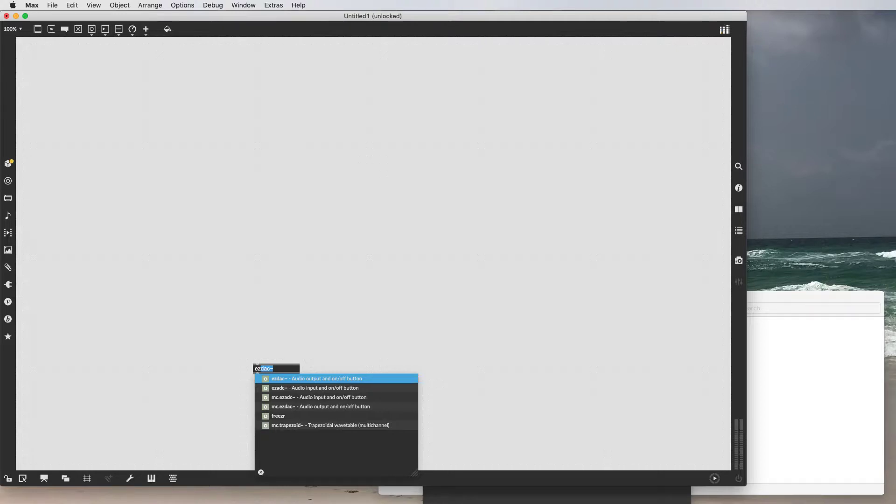
pyautogui.press('Return')
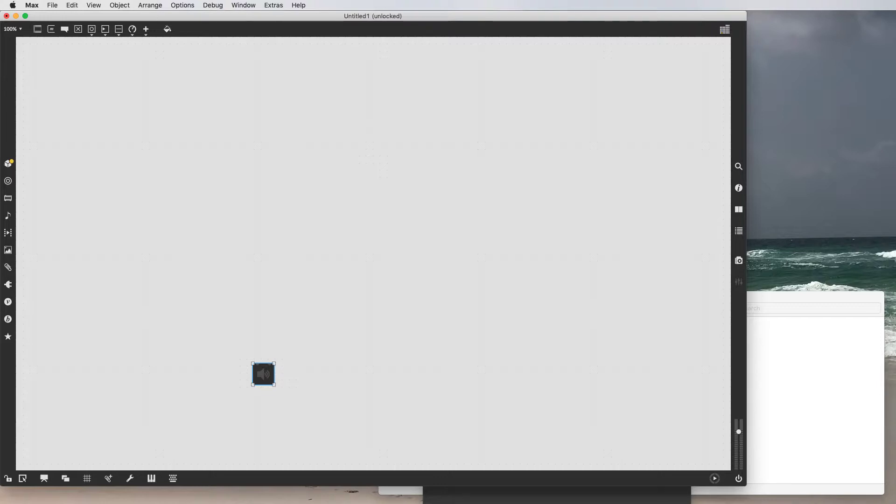
# Test switching audio on and off with the patcher's audio power control and with ezdac~ while locked, leaving the patcher unlocked.
pyautogui.click(738, 478)
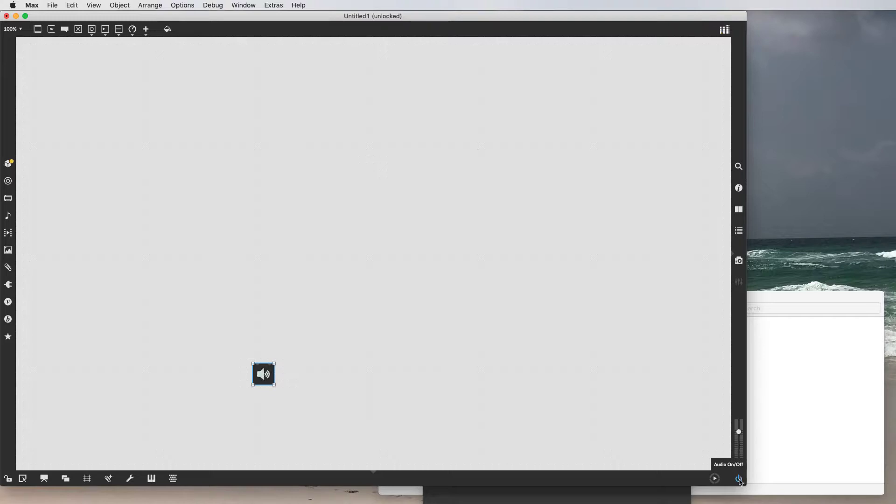
pyautogui.click(738, 479)
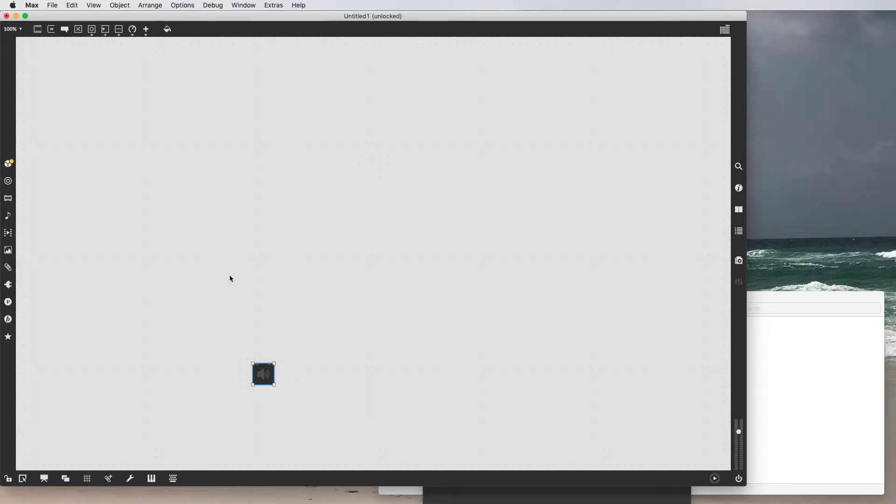
pyautogui.press('super+e')
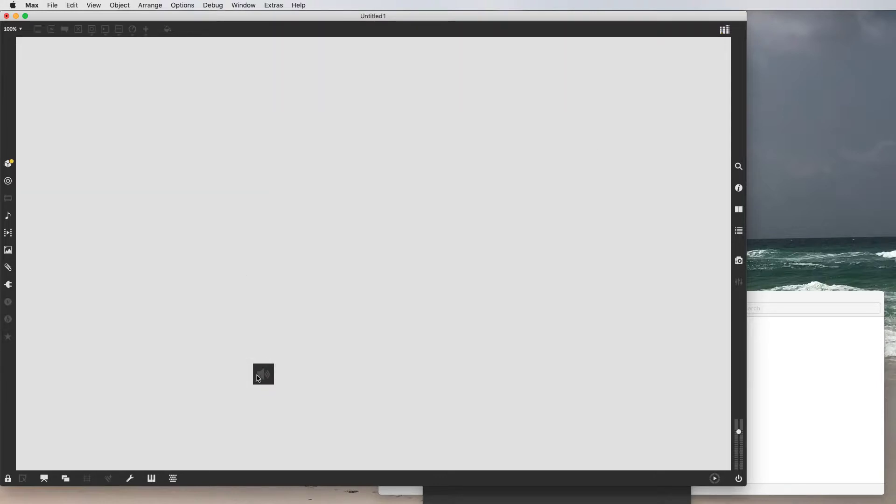
pyautogui.click(262, 376)
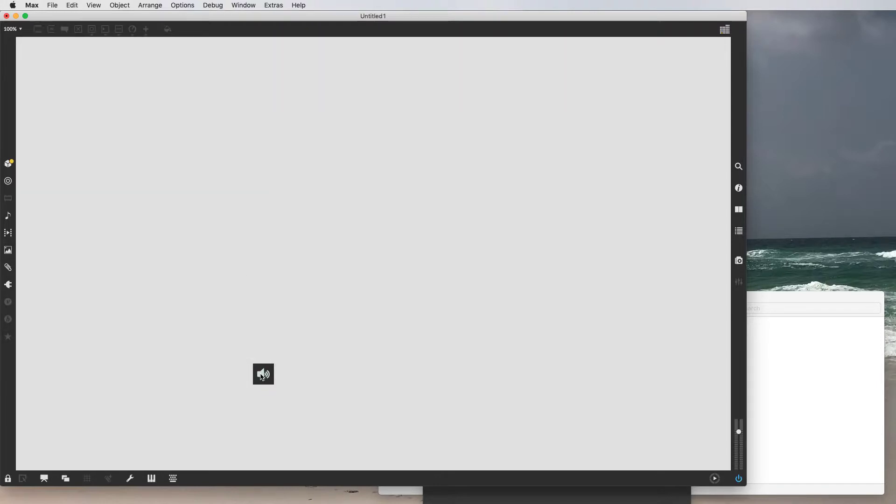
pyautogui.click(261, 376)
pyautogui.press('super+e')
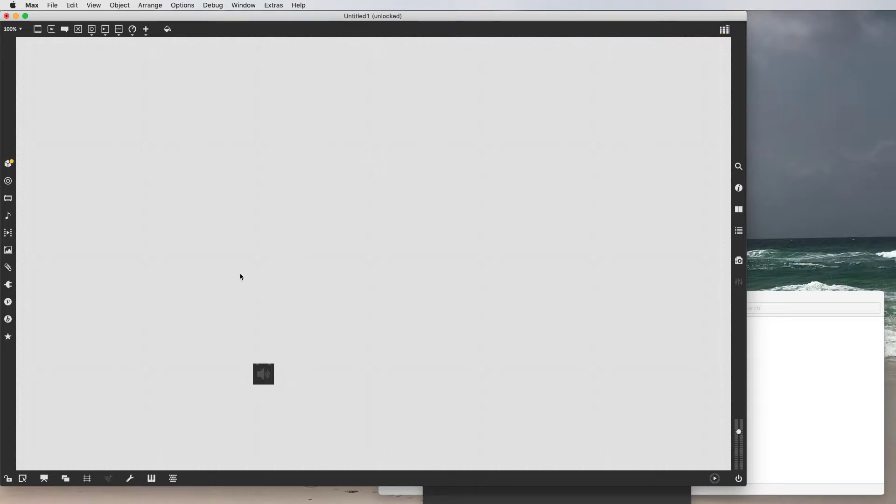
# Add a second ezdac~ object above the first one and delete it.
pyautogui.write('nezda')
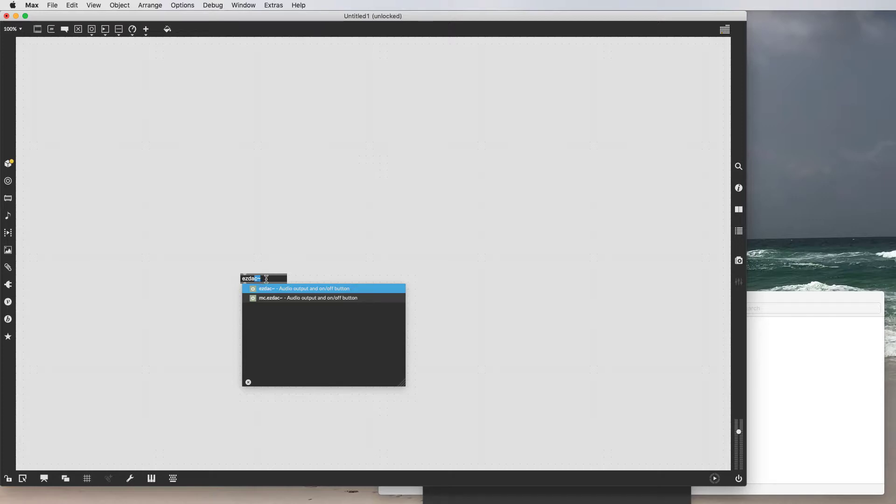
pyautogui.write('c~')
pyautogui.press('Return')
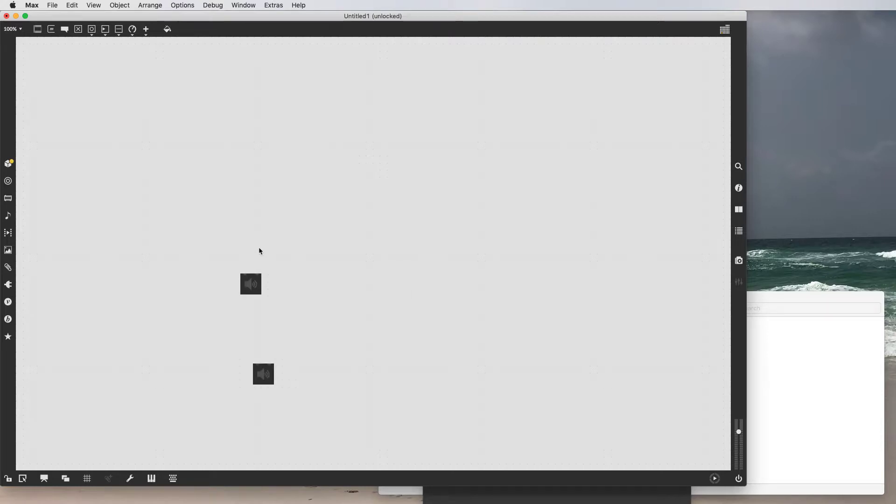
pyautogui.press('BackSpace')
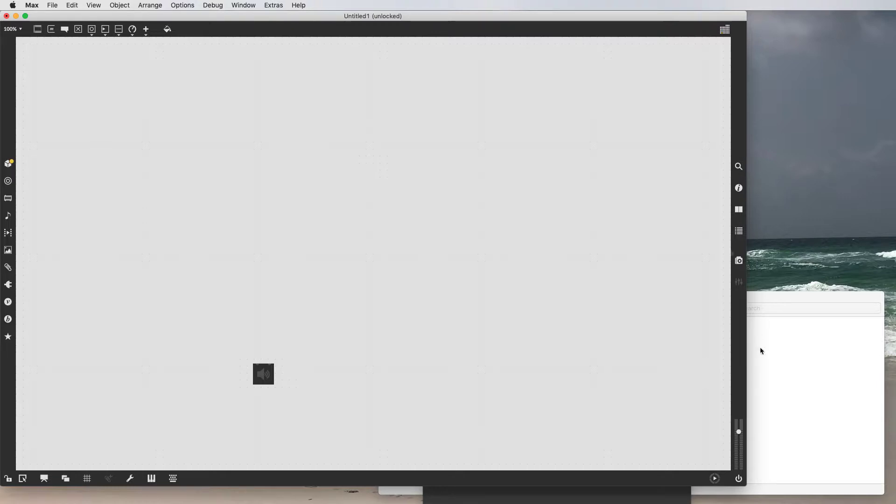
# Bring GuitOpen.aif from the Audio folder in Finder into the patcher, above the ezdac~ object.
pyautogui.click(764, 363)
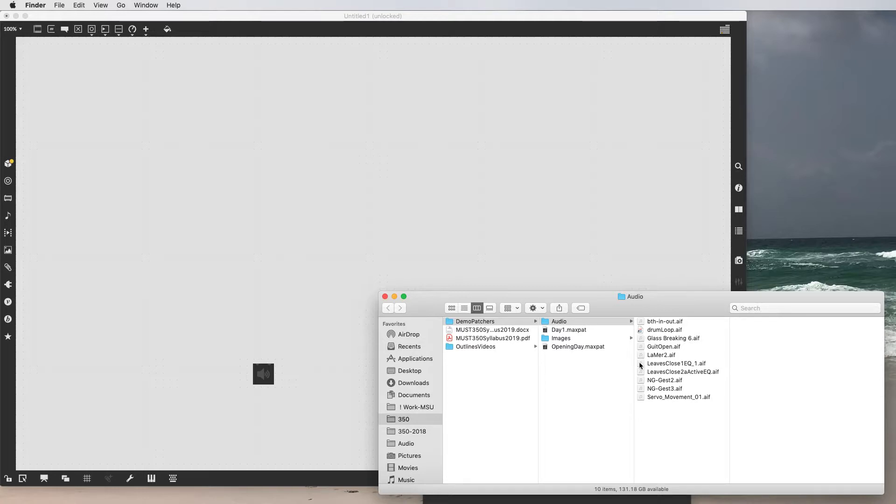
pyautogui.moveTo(640, 347); pyautogui.dragTo(261, 231)
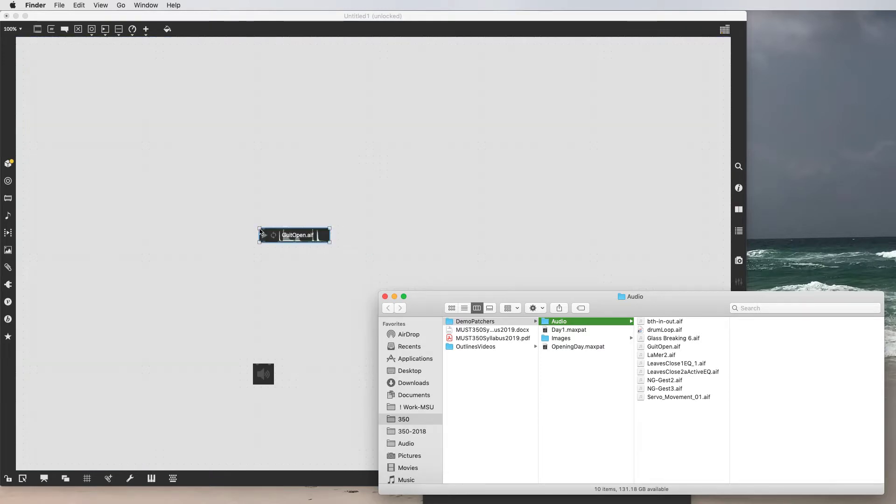
pyautogui.click(297, 216)
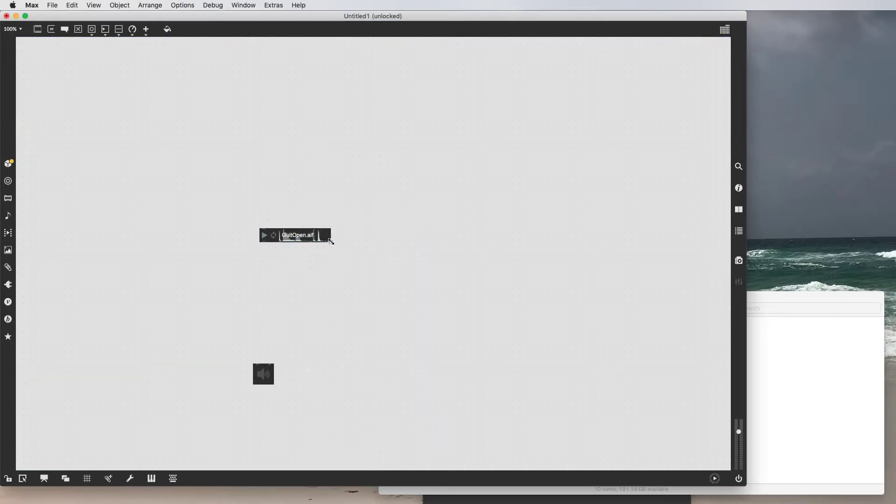
# Enlarge the GuitOpen.aif player and align its left edge with the ezdac~ object.
pyautogui.moveTo(330, 242); pyautogui.dragTo(442, 262)
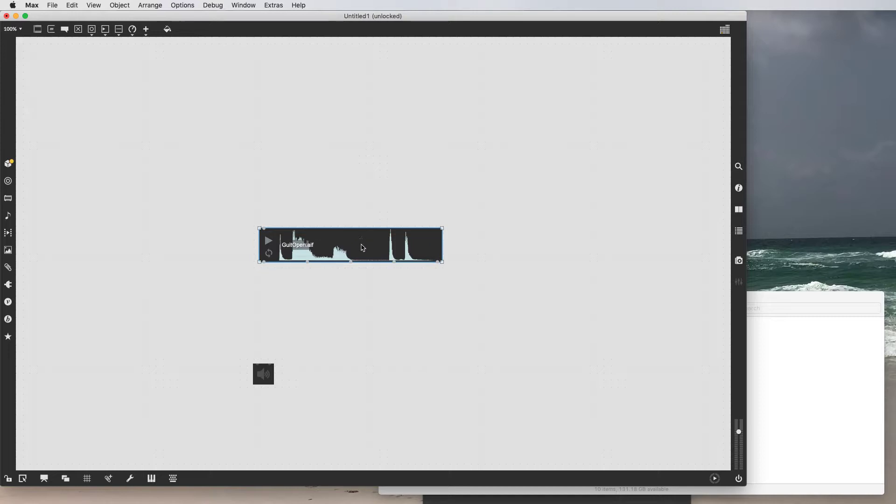
pyautogui.moveTo(362, 244); pyautogui.dragTo(354, 255)
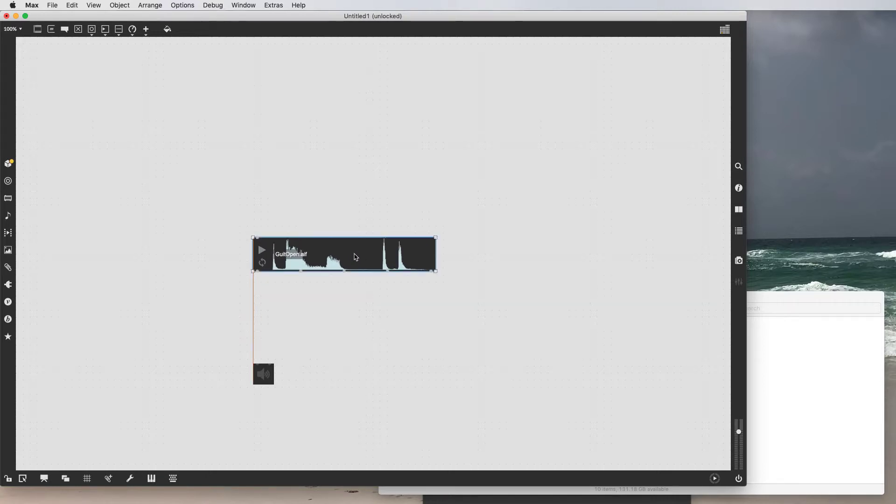
pyautogui.press('super+z')
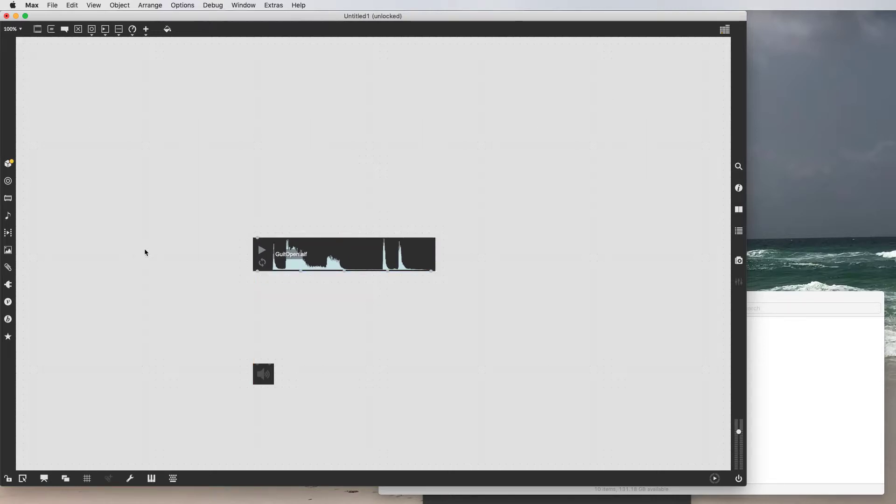
# Add a text label reading "playlist~" to the left of the GuitOpen.aif player, level with its file name.
pyautogui.write('n')
pyautogui.write('playlist~')
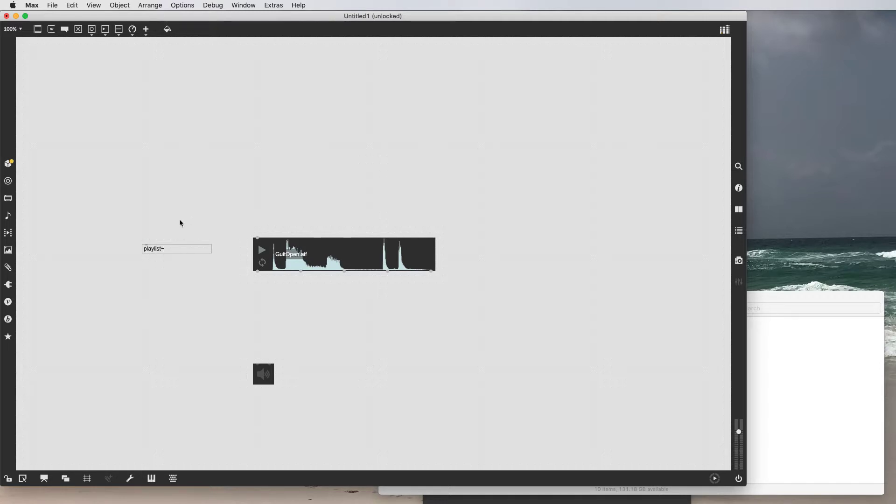
pyautogui.moveTo(179, 251); pyautogui.dragTo(202, 256)
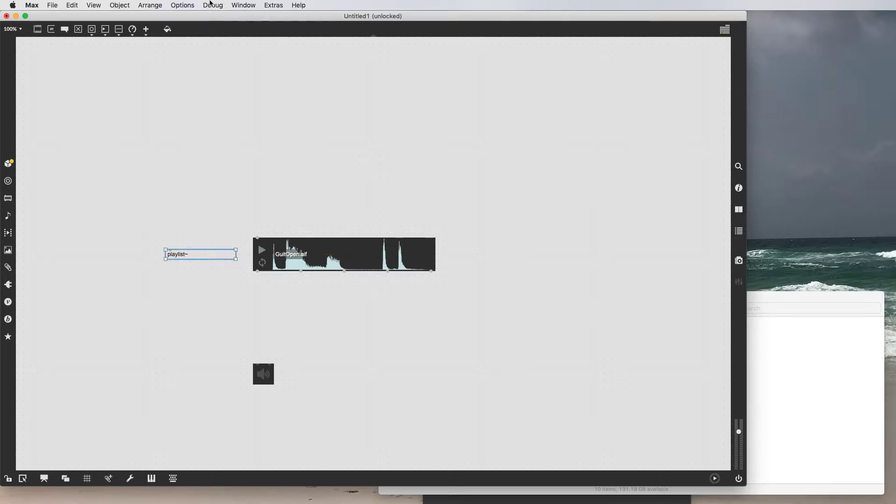
# Apply Fix Width to the playlist~ label and move it right beside the audio player.
pyautogui.click(150, 4)
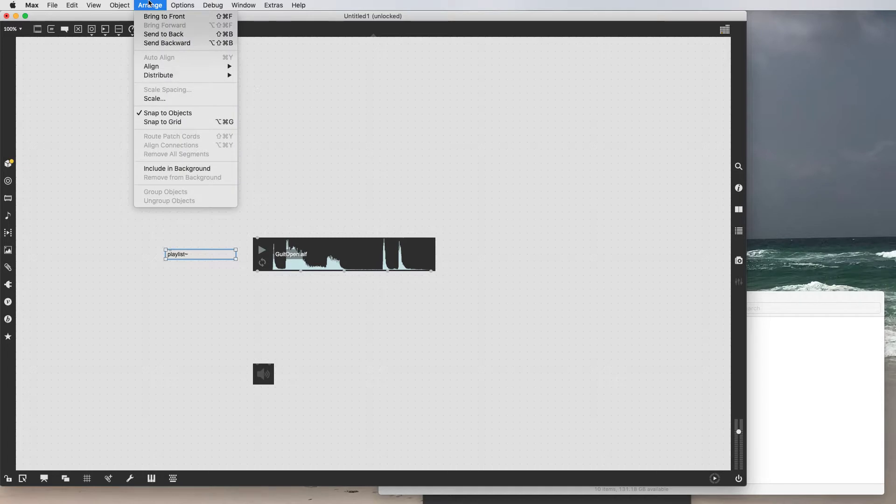
pyautogui.moveTo(122, 5)
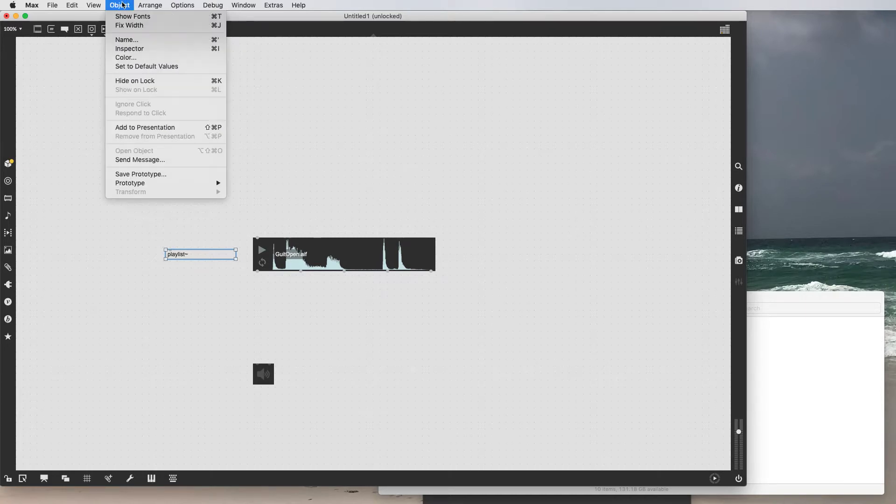
pyautogui.click(130, 25)
pyautogui.moveTo(180, 257); pyautogui.dragTo(231, 256)
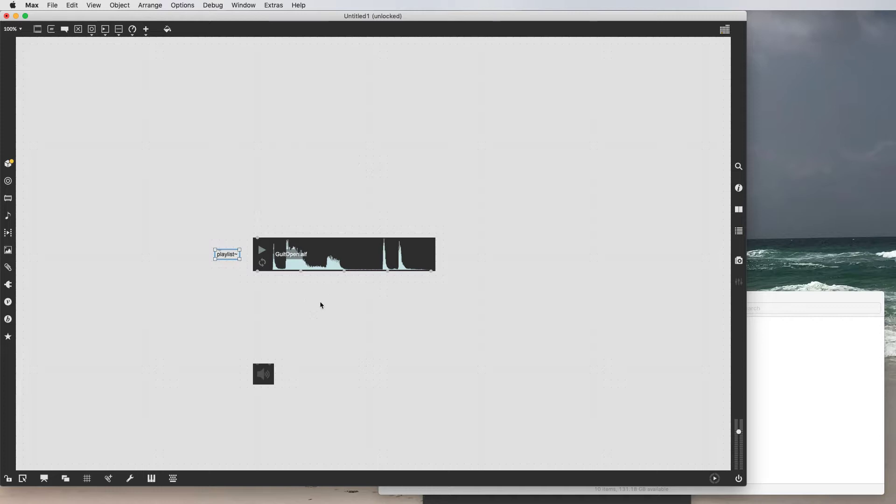
# Connect the first two signal outlets of the GuitOpen.aif player to the two inlets of the ezdac~ object.
pyautogui.click(262, 312)
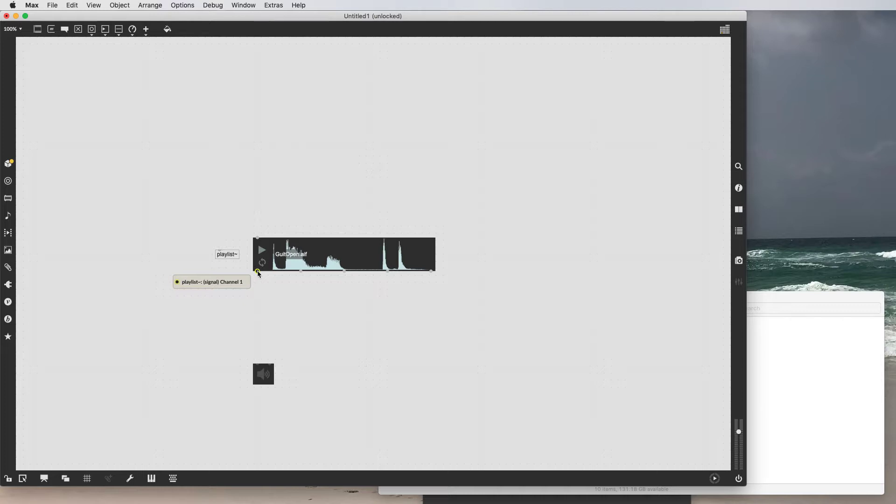
pyautogui.moveTo(257, 272); pyautogui.dragTo(260, 376)
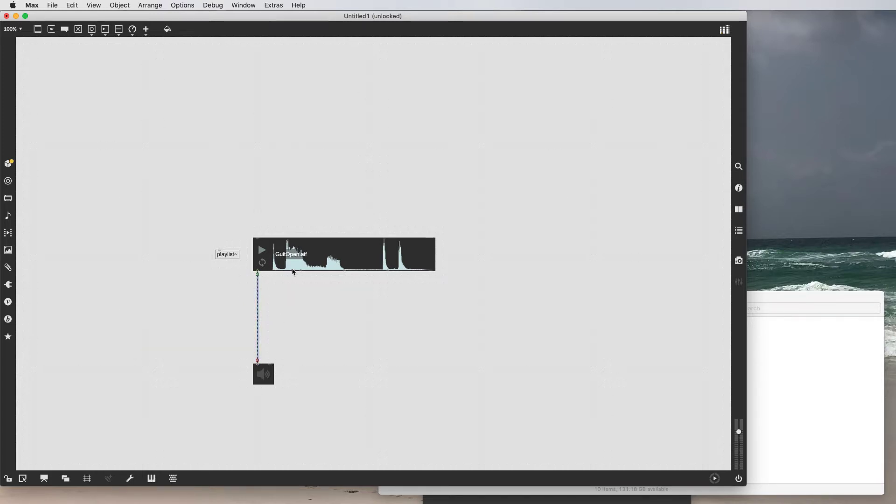
pyautogui.moveTo(301, 272); pyautogui.dragTo(272, 371)
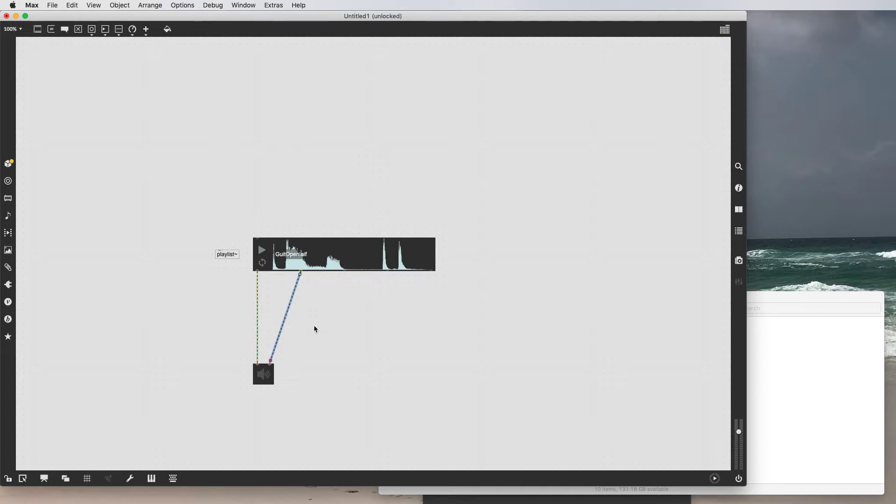
# Lock the patch, turn audio on with the ezdac~ object, play GuitOpen.aif, and unlock the patch again.
pyautogui.press('super+e')
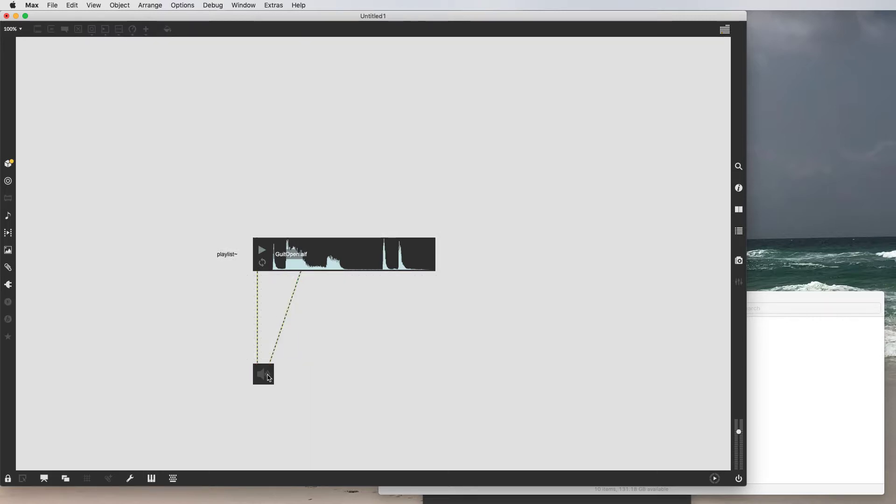
pyautogui.click(265, 375)
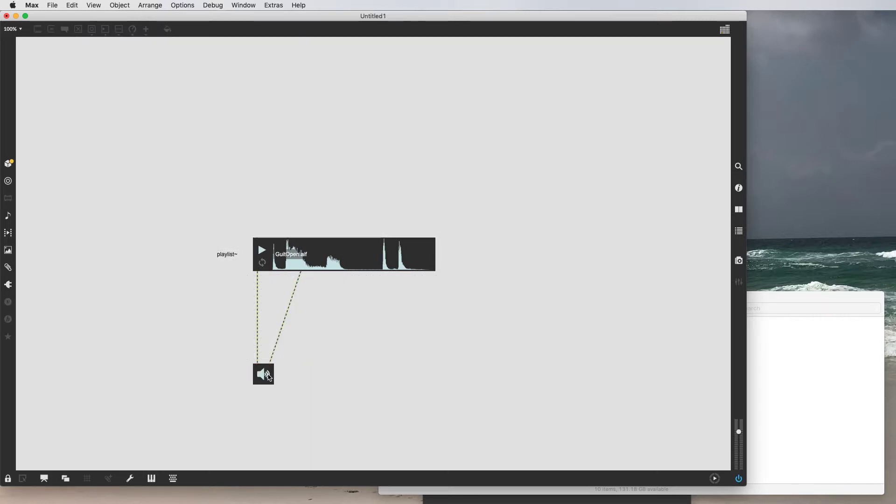
pyautogui.click(263, 252)
pyautogui.press('super+e')
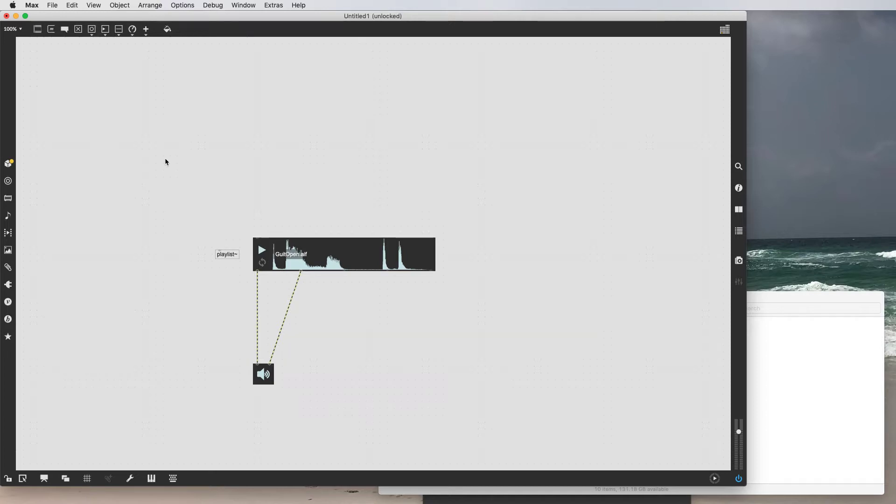
pyautogui.press('n')
pyautogui.press('n')
pyautogui.moveTo(176, 197)
pyautogui.mouseDown()
pyautogui.moveTo(171, 176)
pyautogui.moveTo(172, 192)
pyautogui.mouseUp()
pyautogui.moveTo(157, 146); pyautogui.dragTo(205, 221)
pyautogui.press('BackSpace')
pyautogui.moveTo(367, 308); pyautogui.dragTo(368, 189)
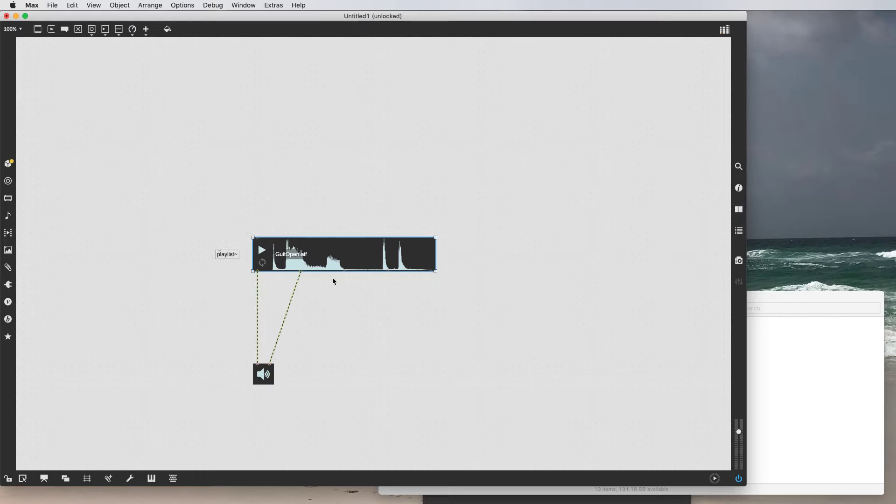
pyautogui.press('BackSpace')
pyautogui.press('super+z')
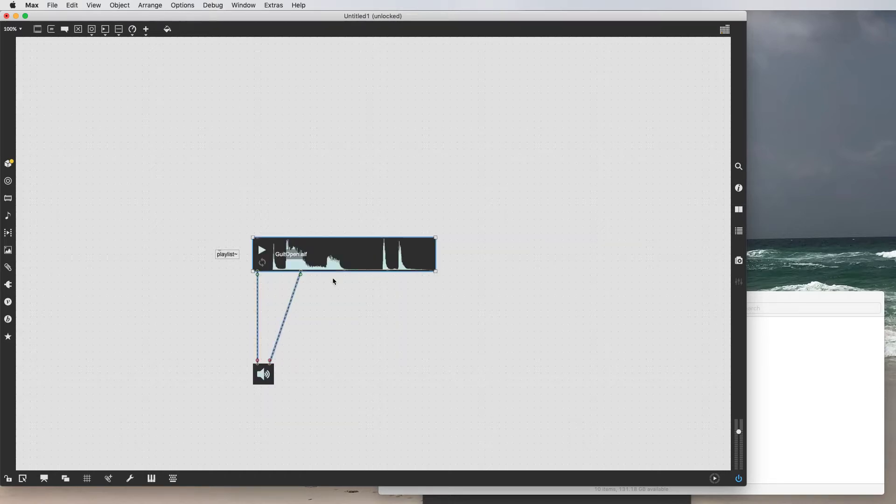
pyautogui.click(340, 207)
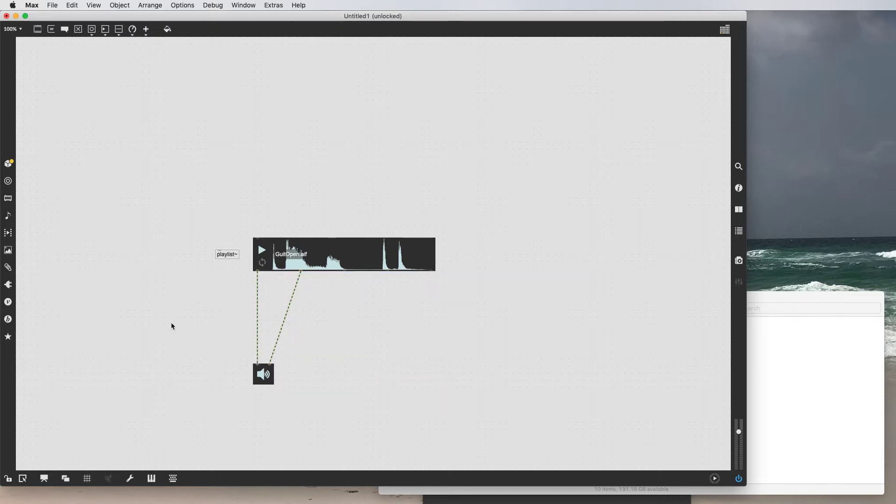
# Delete both patch cords between the audio player and the ezdac~ object.
pyautogui.click(257, 306)
pyautogui.click(317, 313)
pyautogui.moveTo(295, 313); pyautogui.dragTo(250, 314)
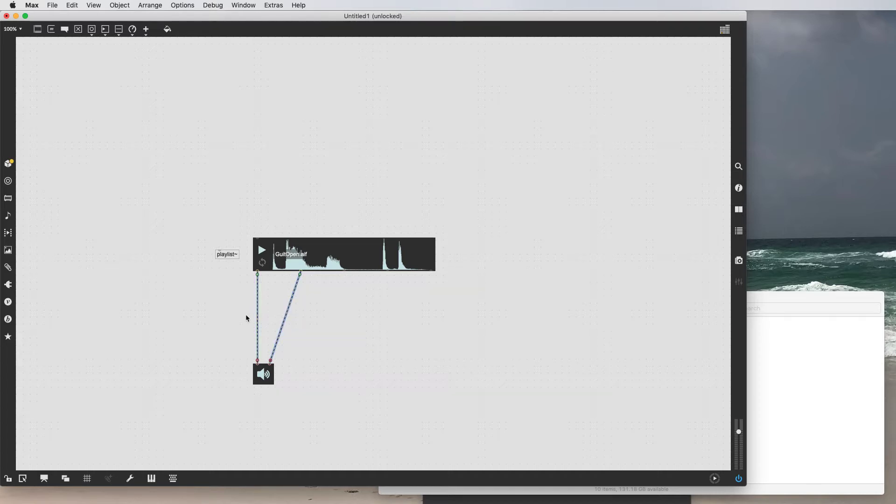
pyautogui.click(327, 317)
pyautogui.moveTo(334, 310); pyautogui.dragTo(207, 330)
pyautogui.press('BackSpace')
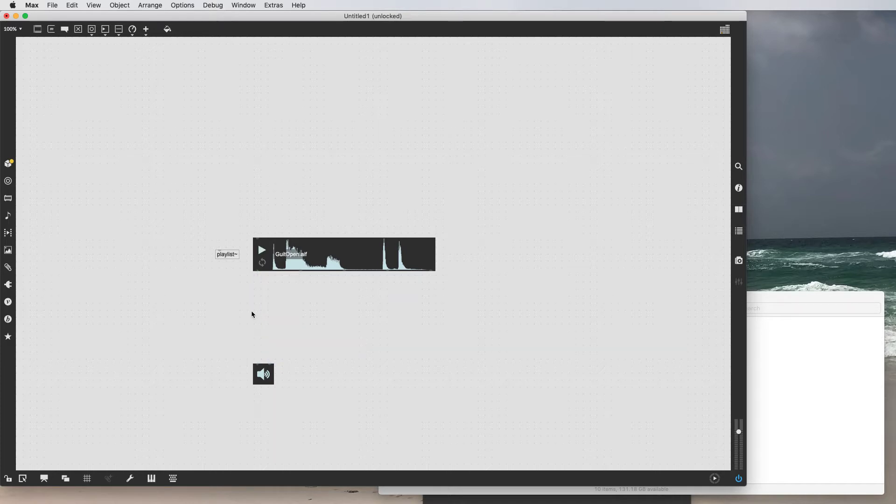
# Add a live.gain~ object and place it between the audio player and the ezdac~ object.
pyautogui.press('n')
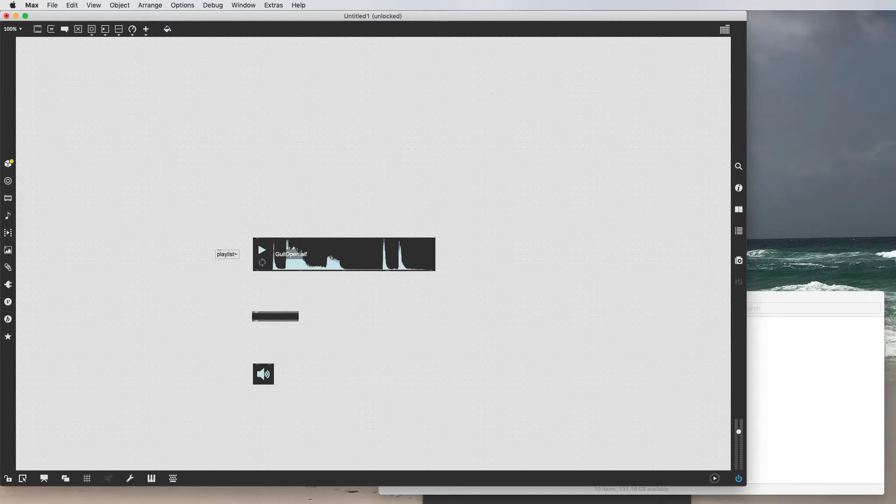
pyautogui.write('live')
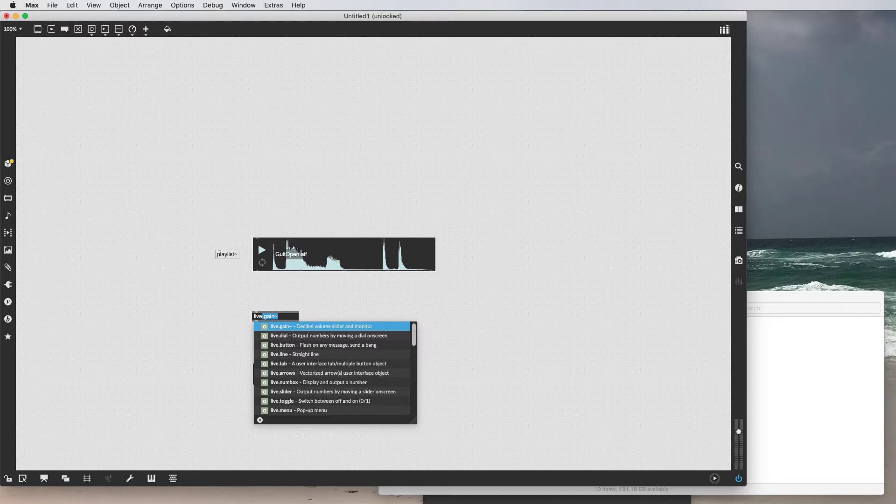
pyautogui.press('Return')
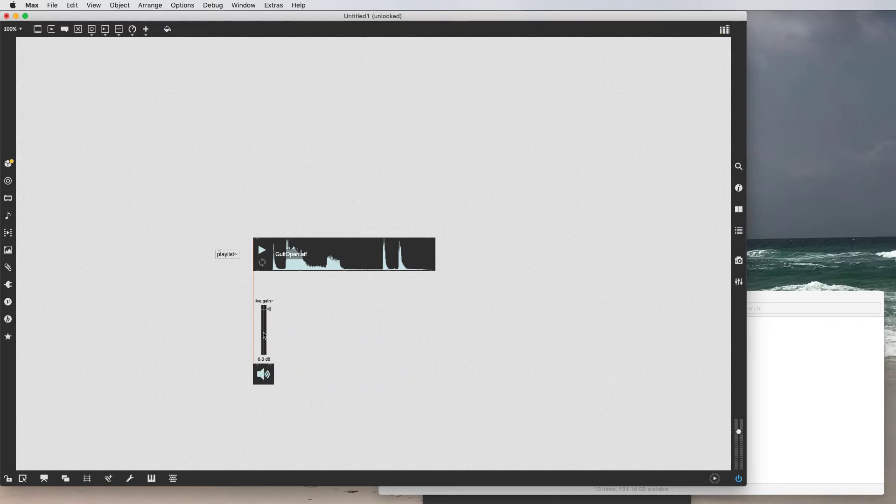
pyautogui.moveTo(264, 335); pyautogui.dragTo(264, 323)
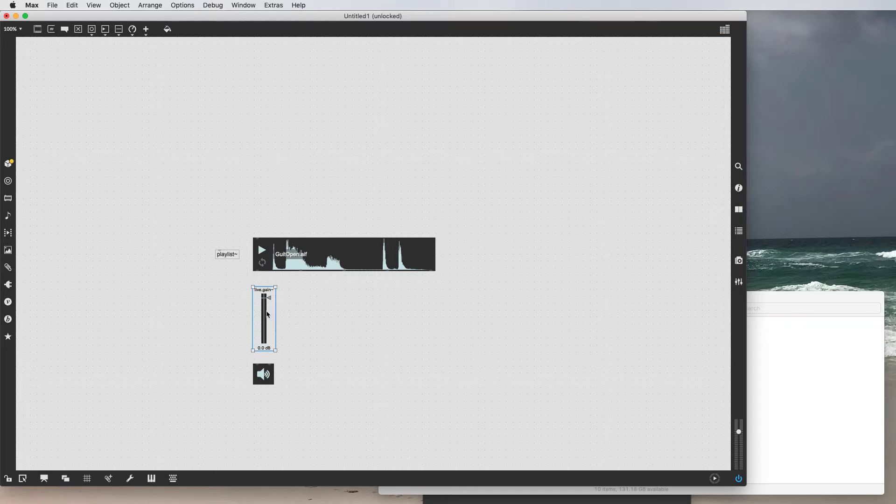
# Set the live.gain~ object's orientation to Horizontal in its inspector, and close the inspector.
pyautogui.click(739, 188)
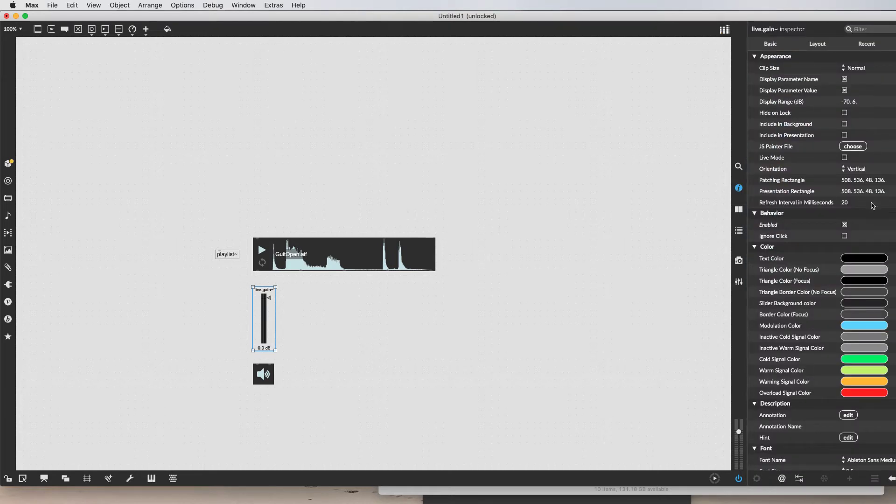
pyautogui.click(854, 169)
pyautogui.click(856, 177)
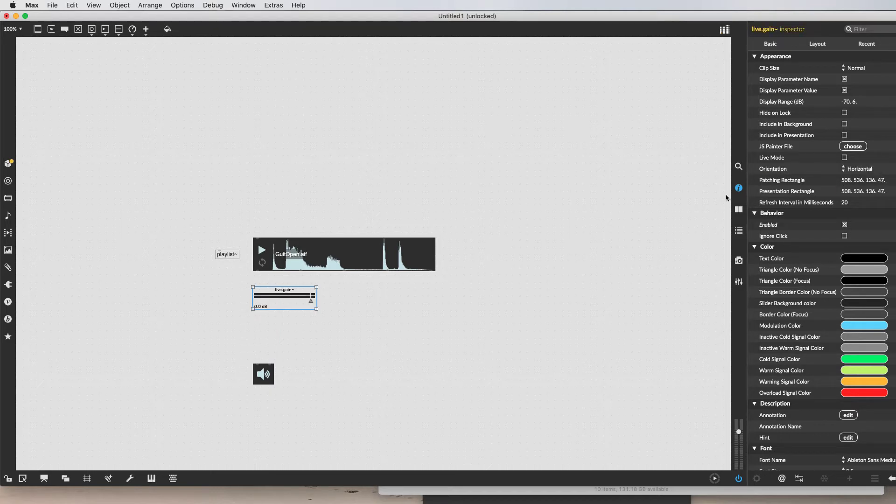
pyautogui.click(738, 188)
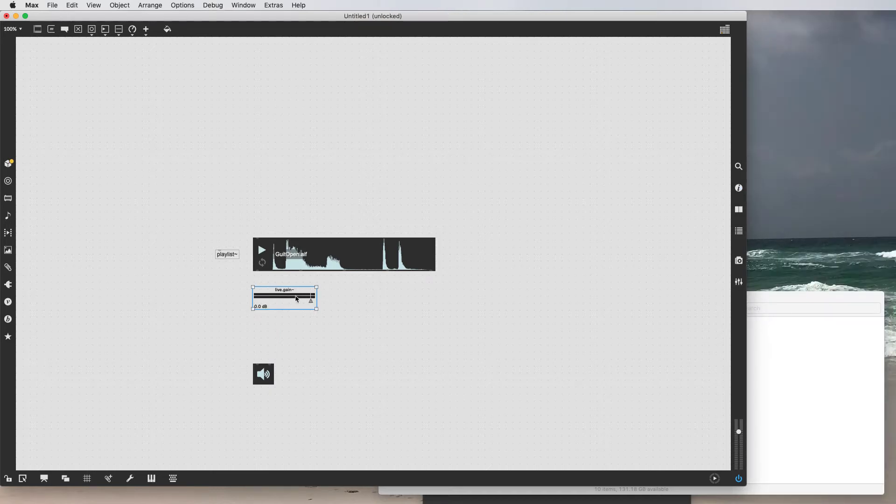
# Wire the player's two channels through live.gain~ to both ezdac~ inlets, and move the ezdac~ up beneath the slider.
pyautogui.moveTo(289, 298); pyautogui.dragTo(311, 288)
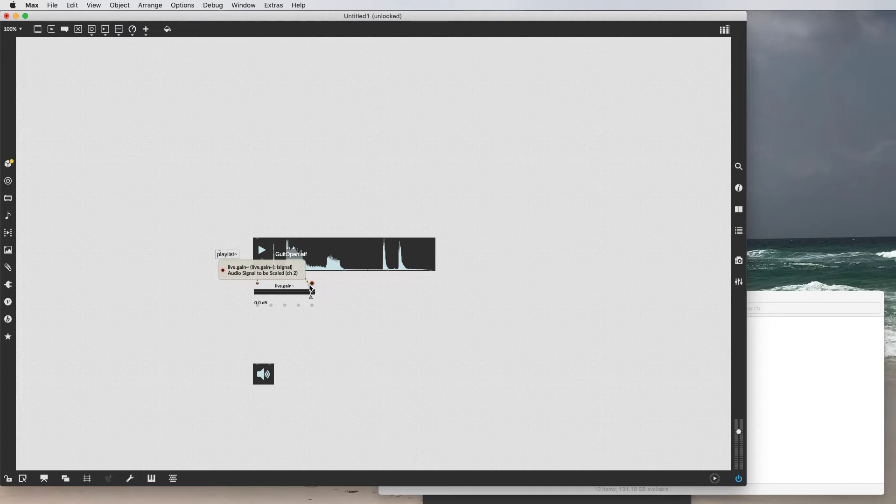
pyautogui.moveTo(311, 288); pyautogui.dragTo(311, 288)
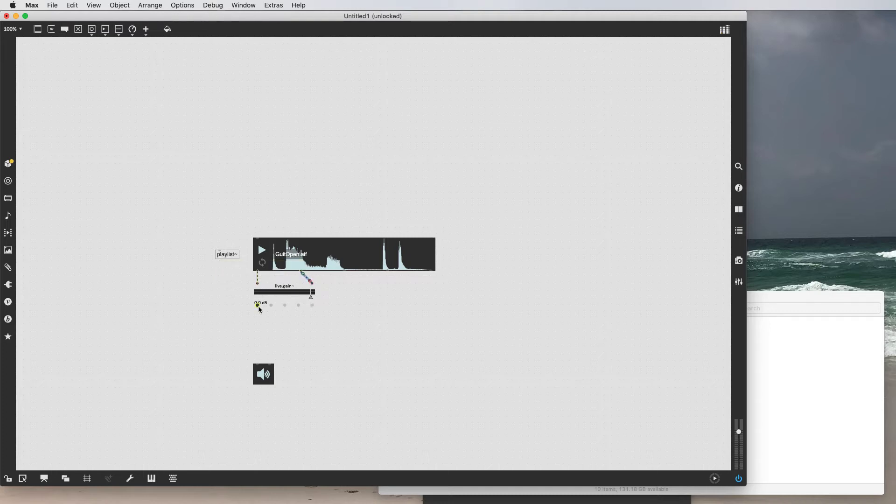
pyautogui.moveTo(259, 309); pyautogui.dragTo(260, 368)
pyautogui.moveTo(270, 305); pyautogui.dragTo(268, 341)
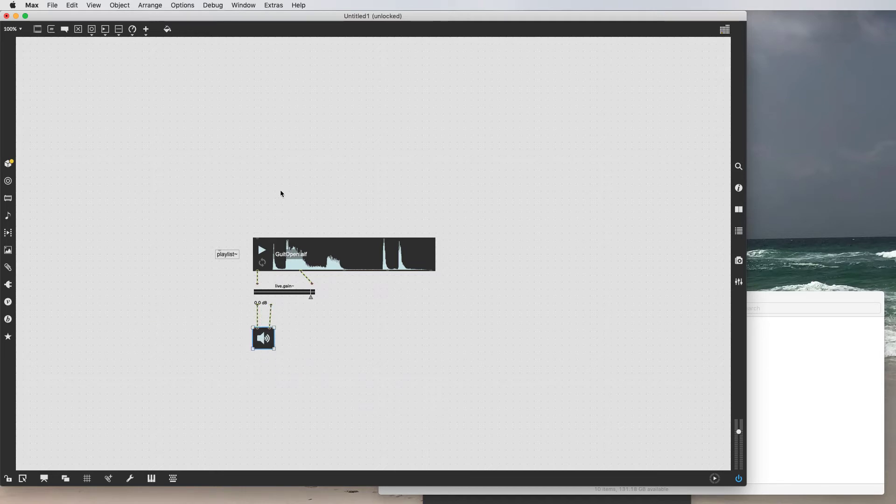
# Lock the patch, play the file with looping on, try the gain at -35 dB, set it to -1.2 dB, and stop playback.
pyautogui.press('super+e')
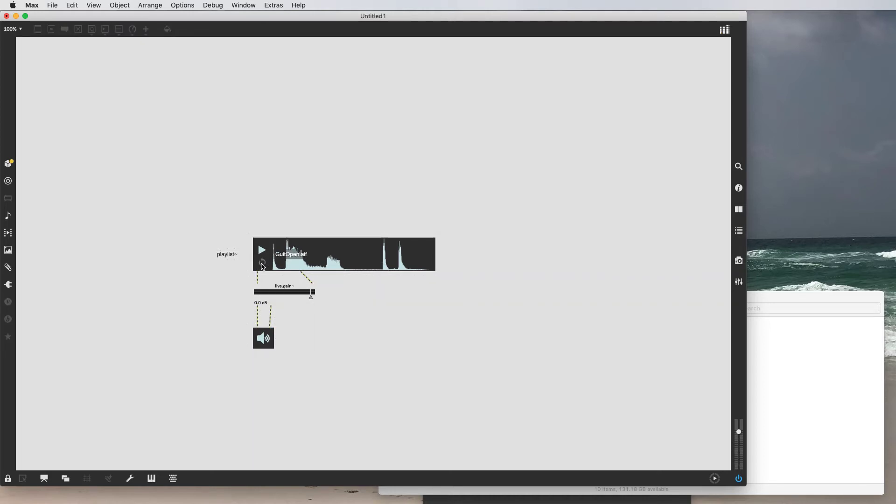
pyautogui.click(262, 264)
pyautogui.click(262, 253)
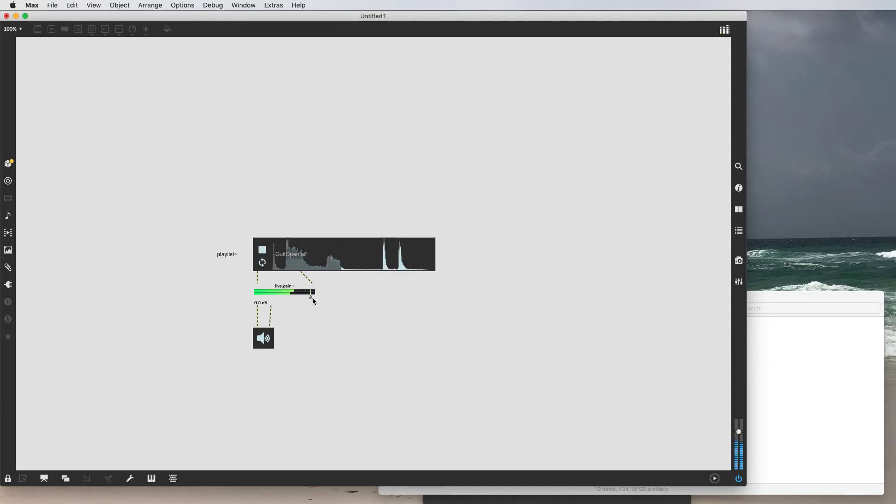
pyautogui.moveTo(311, 297); pyautogui.dragTo(282, 297)
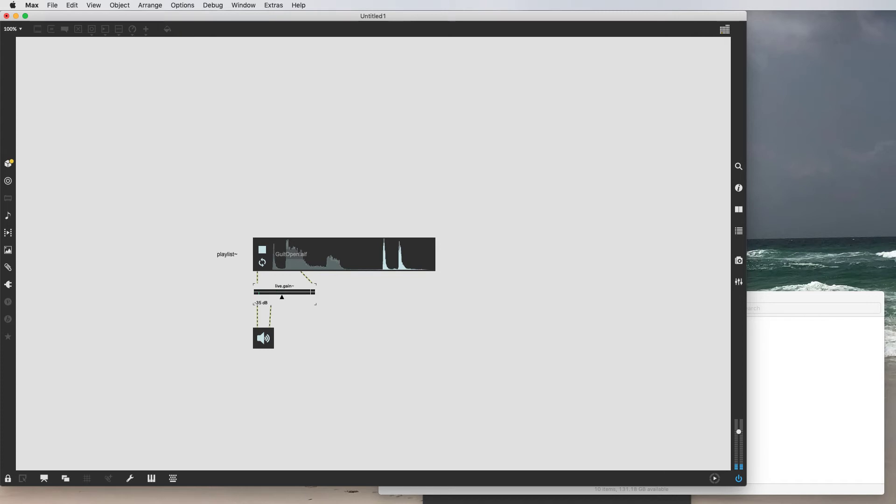
pyautogui.moveTo(282, 297); pyautogui.dragTo(310, 297)
pyautogui.click(263, 249)
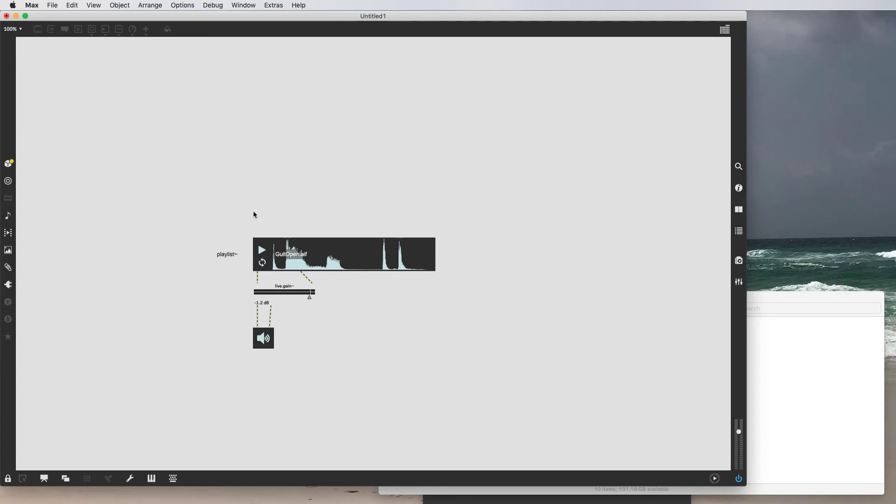
# Unlock the patch and add a message box containing 1 above the player, aligned with its left edge.
pyautogui.press('super+e')
pyautogui.press('super+e')
pyautogui.press('super+e')
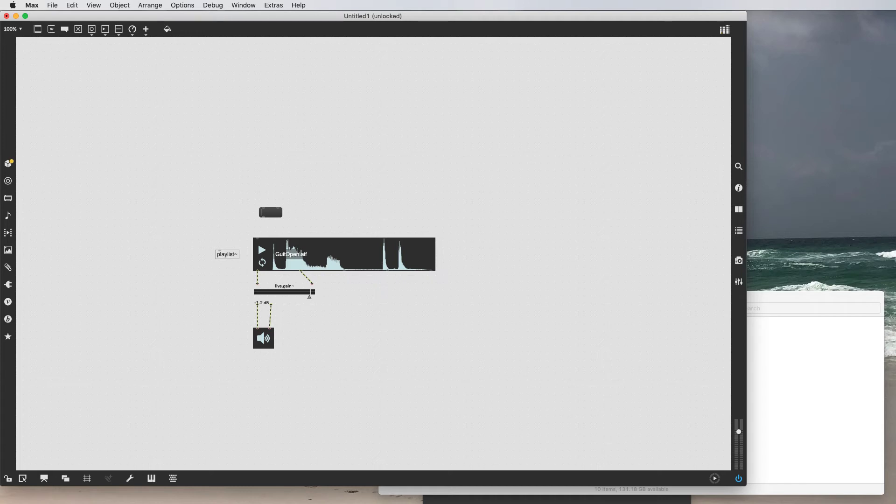
pyautogui.click(267, 181)
pyautogui.moveTo(267, 217); pyautogui.dragTo(261, 218)
# Add a notein object, place it to the left of the 1 message, and widen it slightly.
pyautogui.click(86, 198)
pyautogui.write('nnotein')
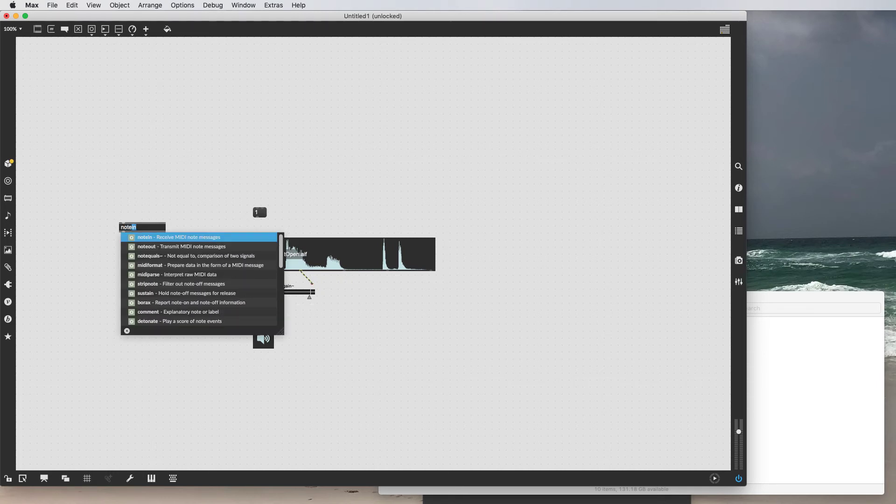
pyautogui.press('Return')
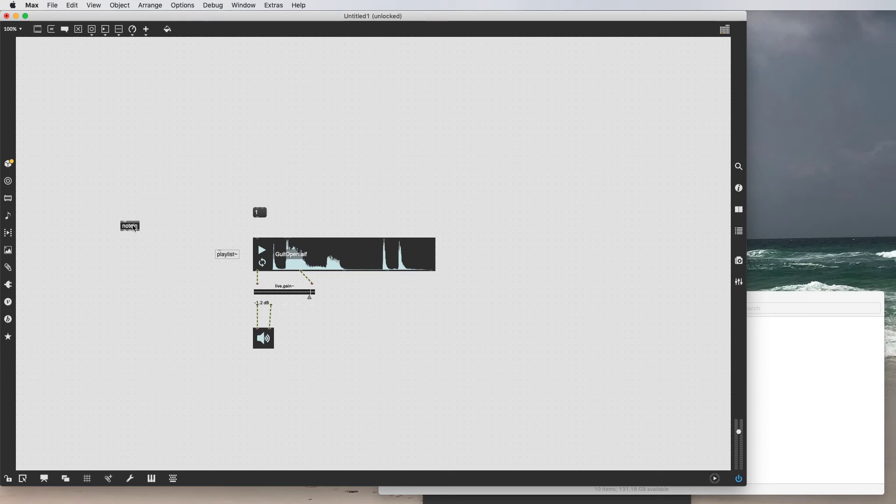
pyautogui.moveTo(133, 228); pyautogui.dragTo(207, 214)
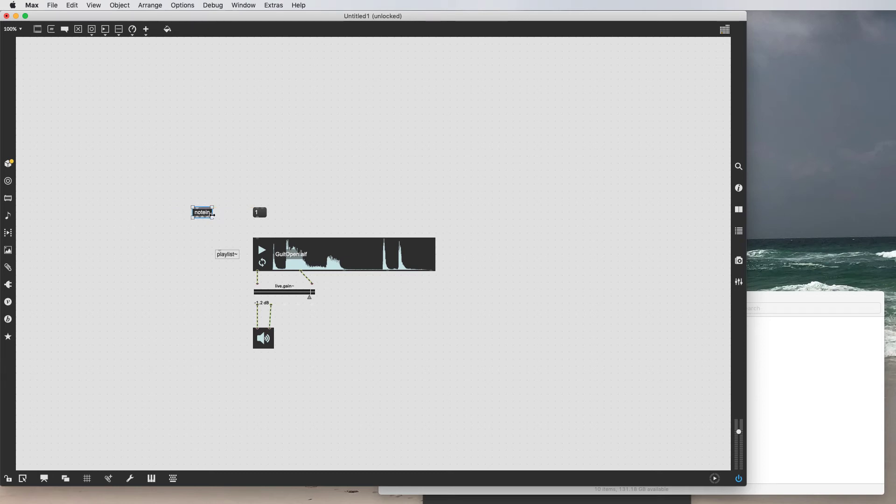
pyautogui.moveTo(213, 215)
pyautogui.mouseDown()
pyautogui.moveTo(229, 215)
pyautogui.moveTo(220, 215)
pyautogui.mouseUp()
pyautogui.click(210, 198)
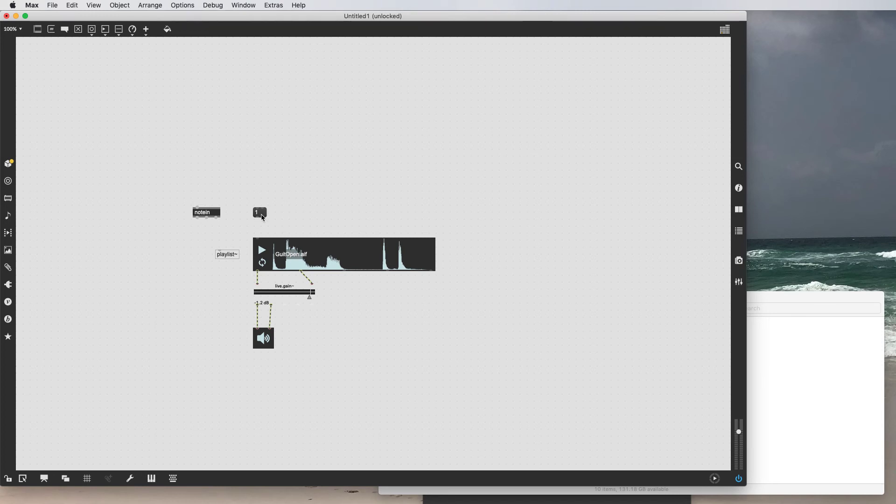
# Connect the 1 message to the player's inlet, then add a 0 message beside it connected to the same inlet.
pyautogui.moveTo(257, 218); pyautogui.dragTo(258, 238)
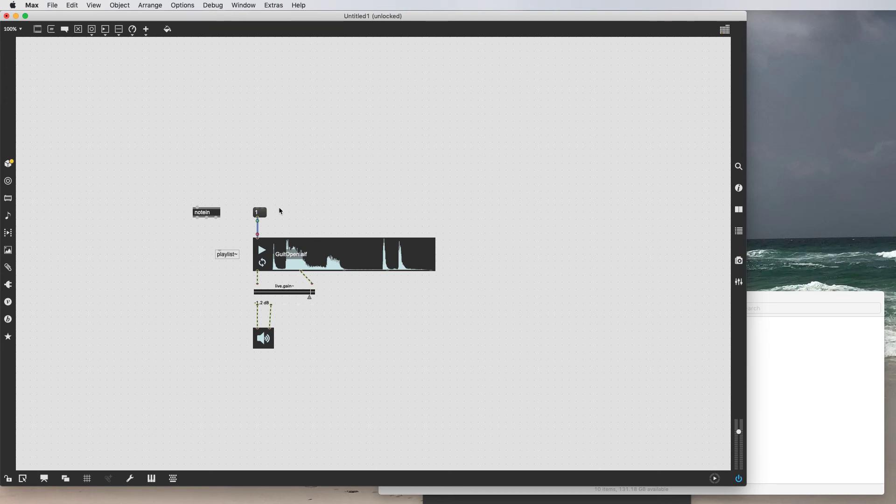
pyautogui.click(276, 211)
pyautogui.press('n')
pyautogui.click(280, 216)
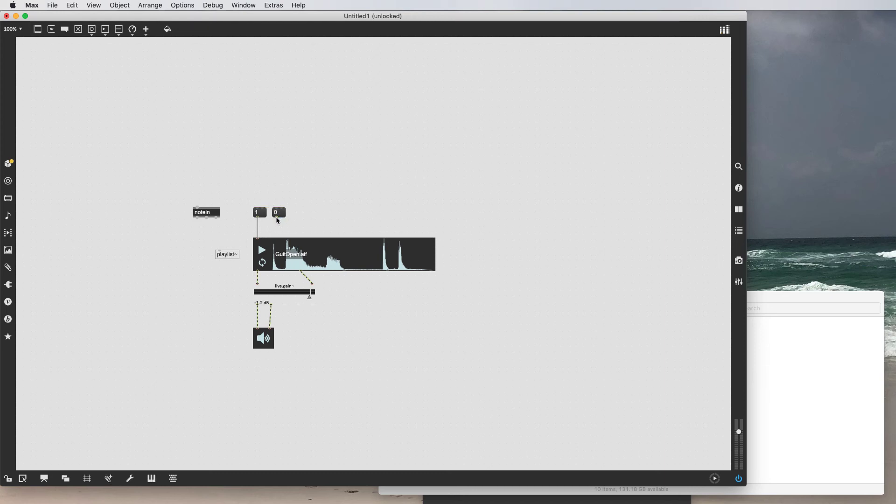
pyautogui.moveTo(275, 218); pyautogui.dragTo(259, 236)
# Lock the patch, start playback with the 1 message, stop it with the 0 message, and unlock the patch.
pyautogui.press('super+e')
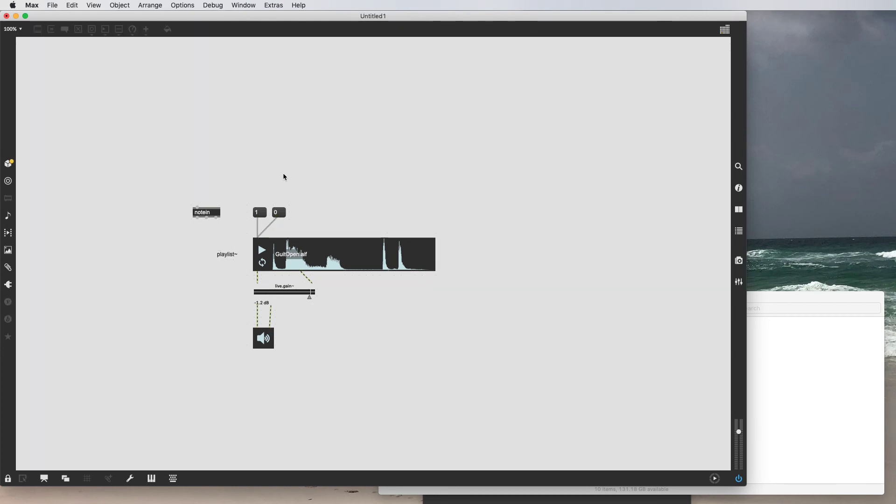
pyautogui.click(267, 216)
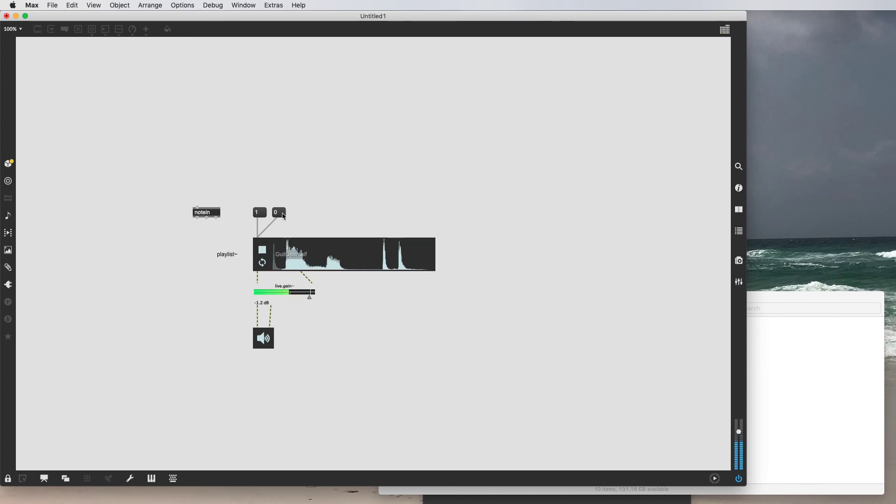
pyautogui.click(279, 213)
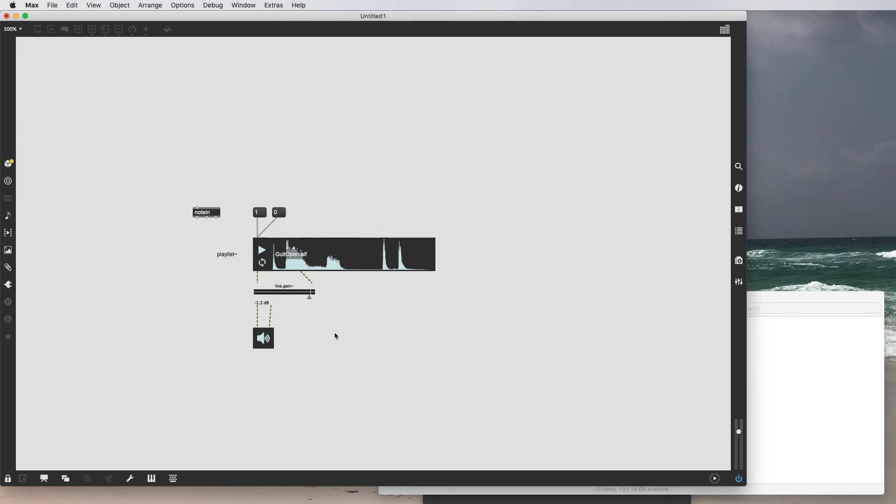
pyautogui.press('super+e')
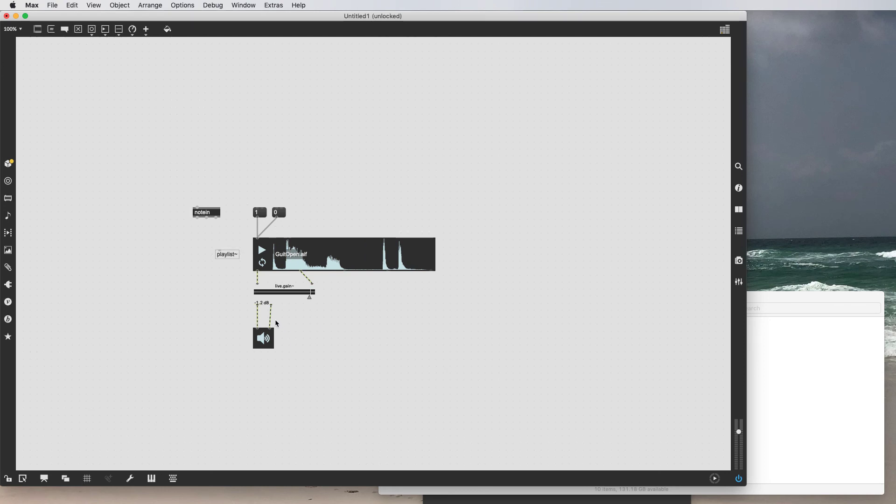